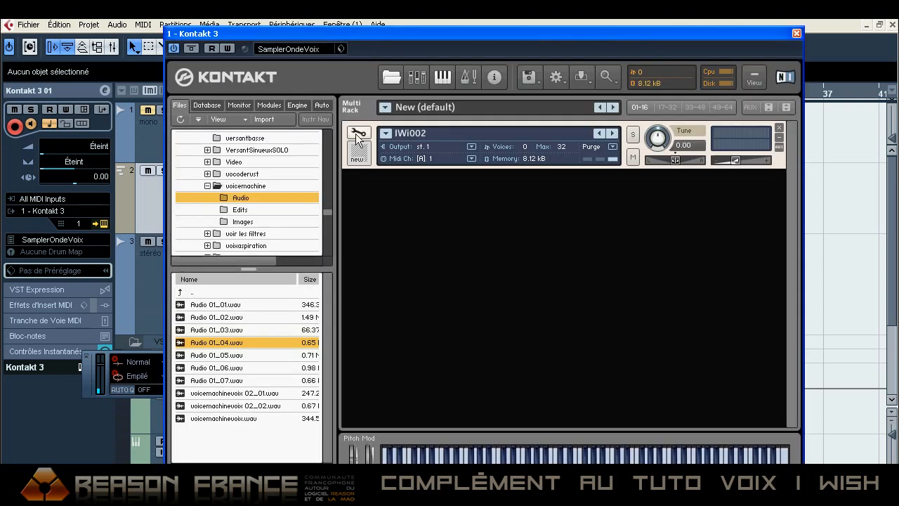
Open the IWi002 instrument for editing and examine the velocity zones of its samples in the Mapping Editor.
click(359, 136)
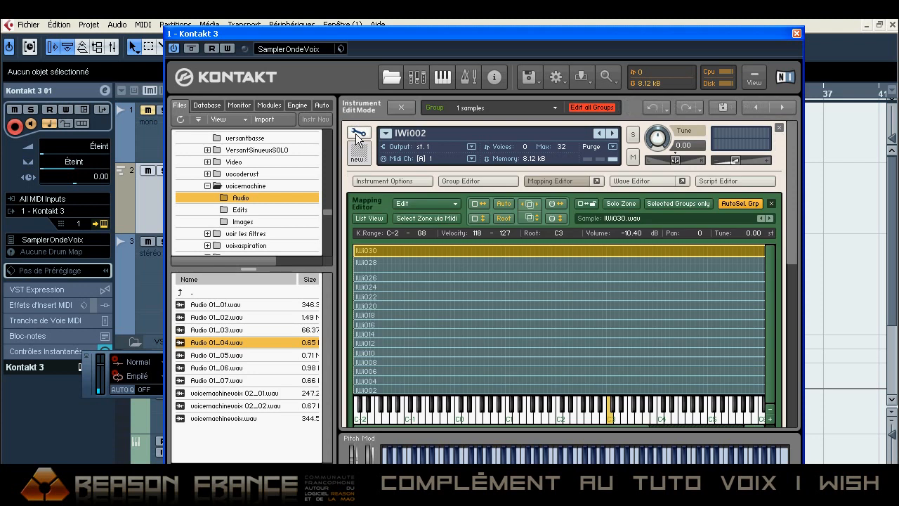
click(474, 262)
click(484, 278)
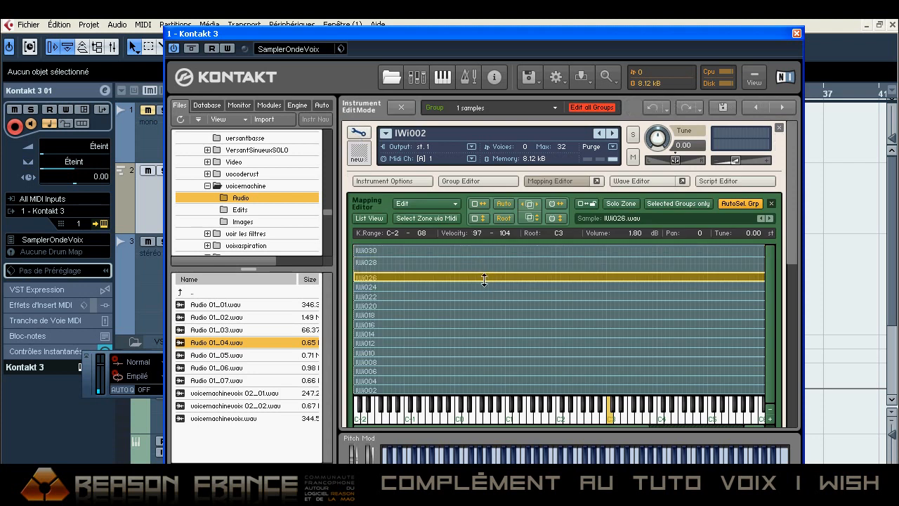
click(492, 287)
click(495, 296)
click(495, 304)
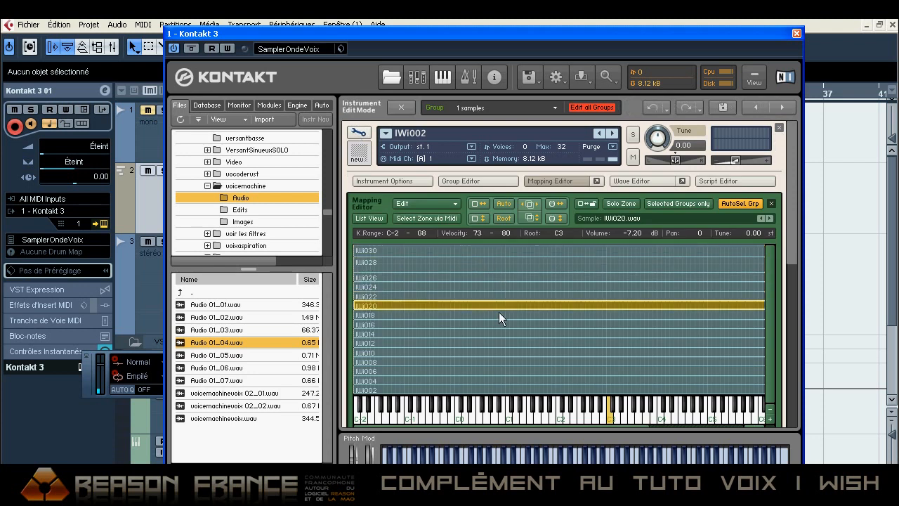
click(499, 316)
click(500, 324)
click(491, 335)
click(493, 344)
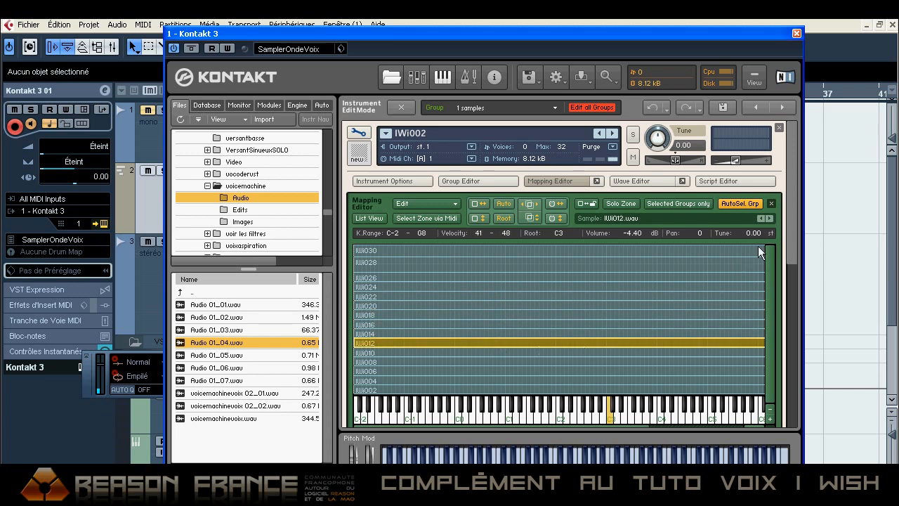
drag(788, 196, 788, 211)
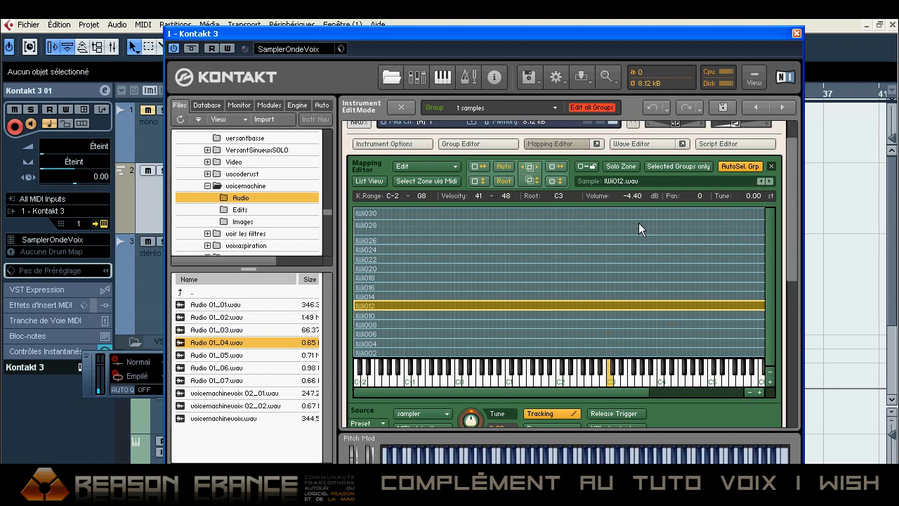
click(619, 311)
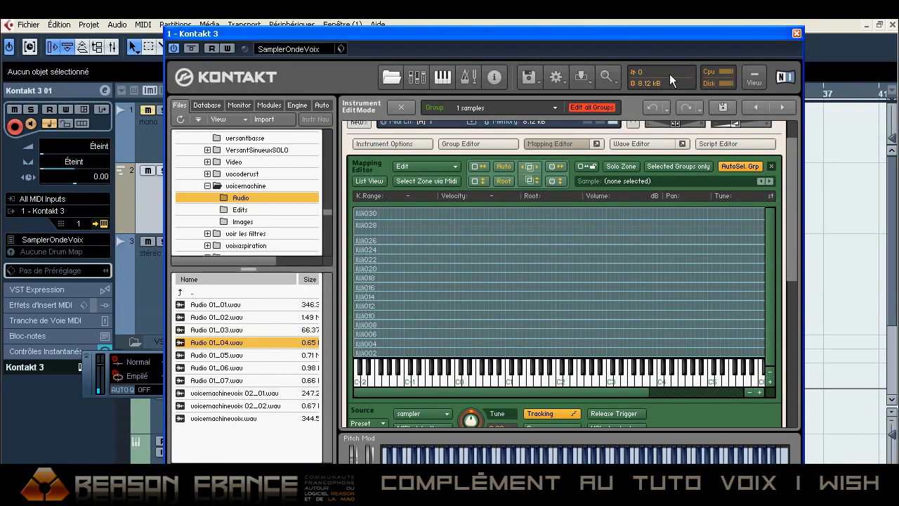
Raise the release of the volume envelope to about 496.4 ms.
drag(789, 171, 779, 319)
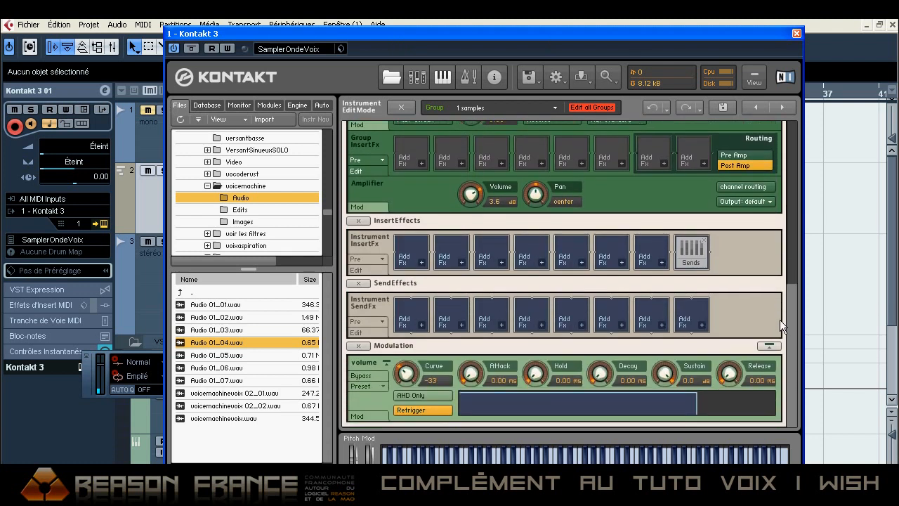
drag(730, 373, 728, 292)
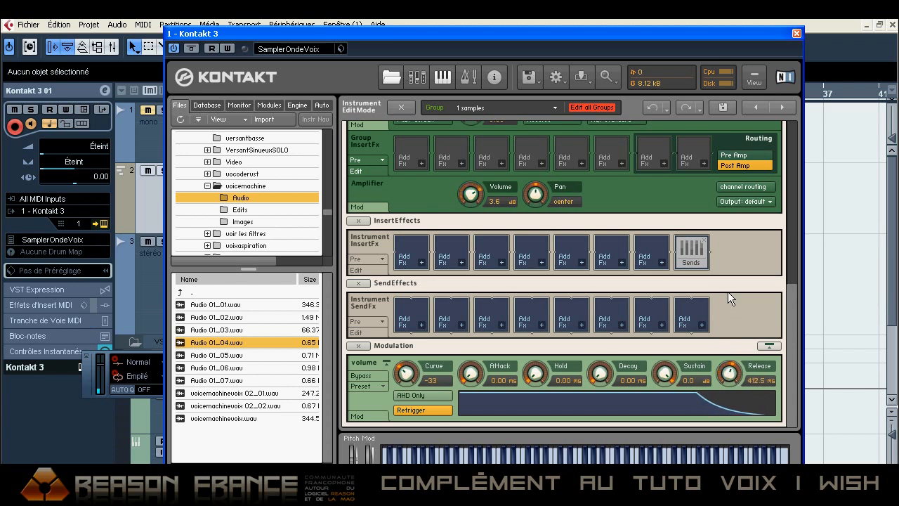
drag(727, 366, 727, 363)
Add a sine LFO modulating the pitch of the source and increase its modulation intensity.
scroll(792, 304, up, 3)
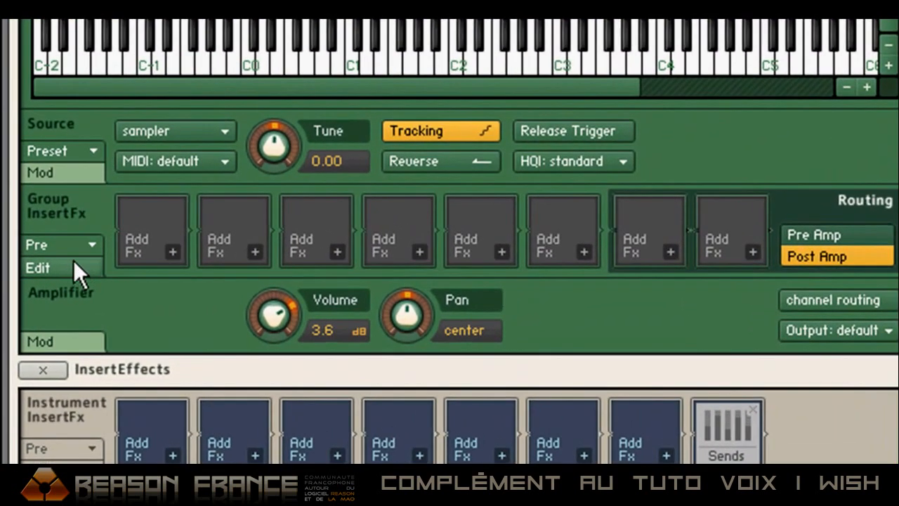
click(42, 173)
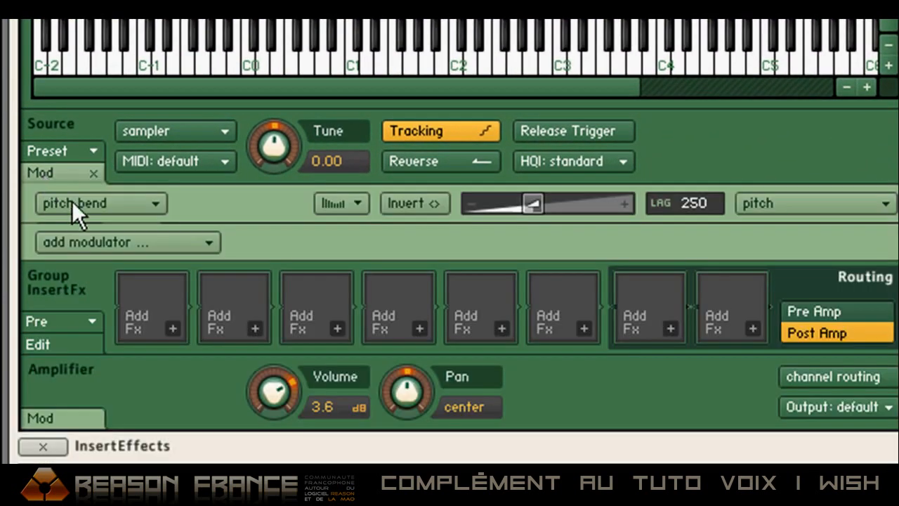
click(111, 242)
mouse_move(151, 299)
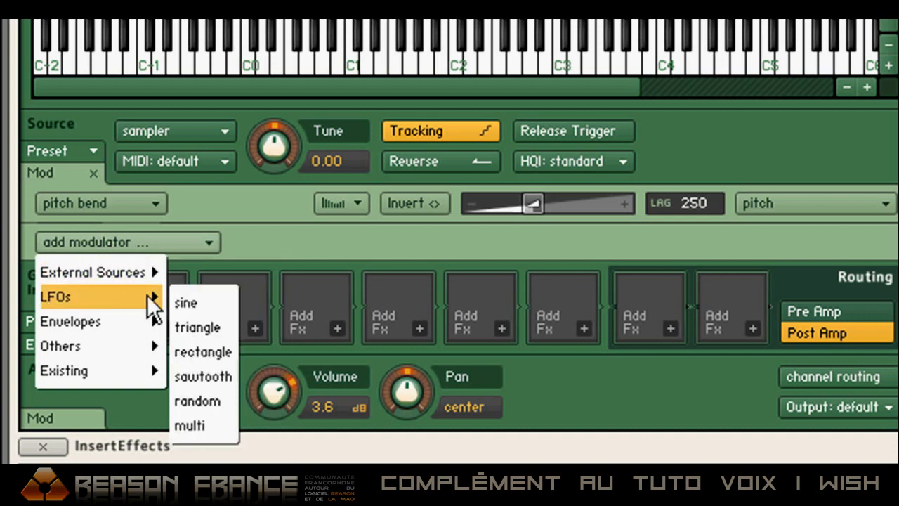
click(189, 299)
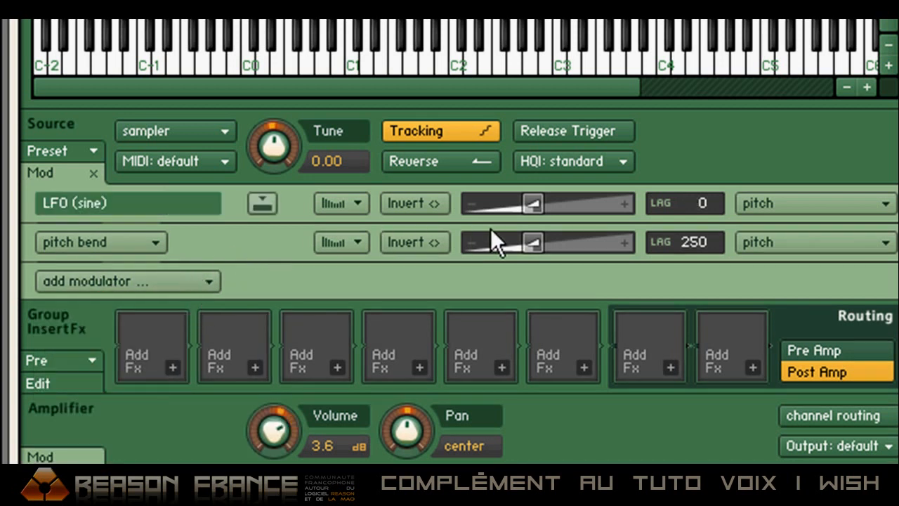
drag(529, 202, 594, 204)
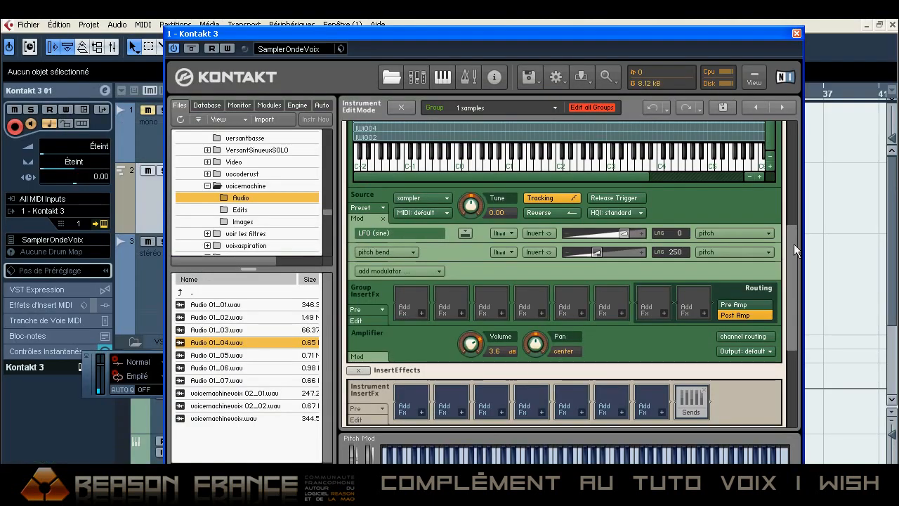
Bypass the pitch LFO and set the volume envelope's release to 0.00 ms.
drag(793, 243, 774, 355)
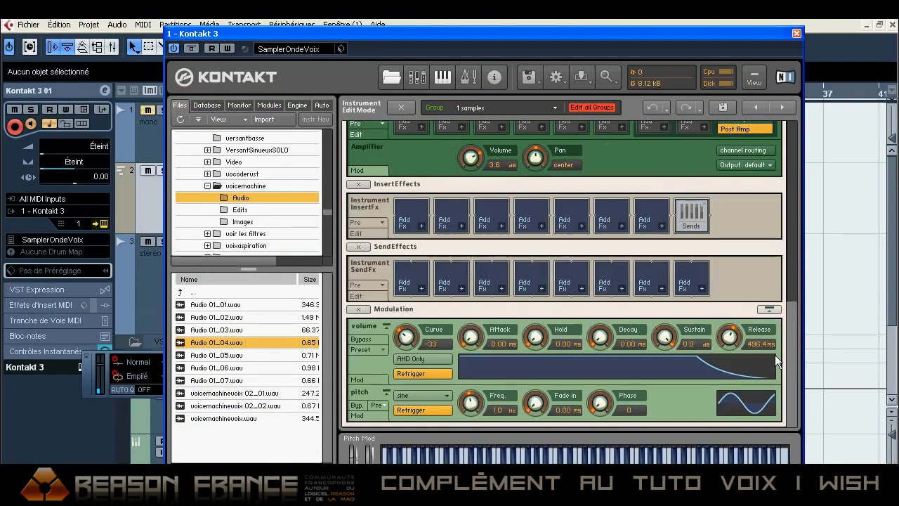
click(358, 405)
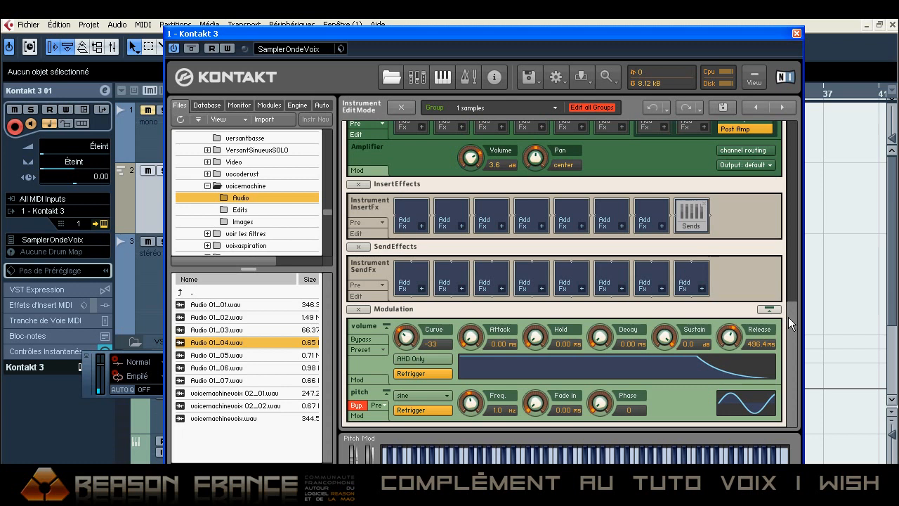
drag(731, 339, 726, 448)
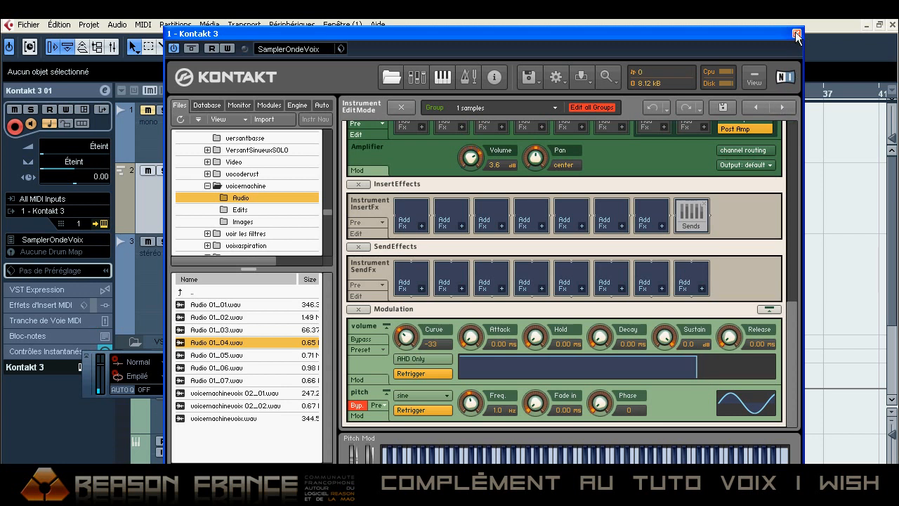
Move the Kontakt window aside and examine the MIDI parts of the Kontakt 3 01 track in the arrangement.
drag(227, 33, 448, 384)
drag(382, 91, 371, 156)
click(397, 196)
drag(681, 213, 366, 193)
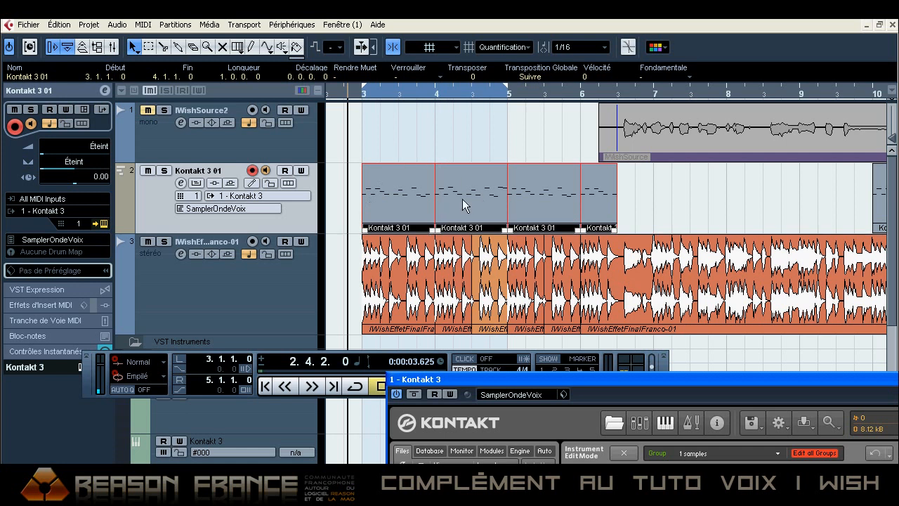
click(338, 213)
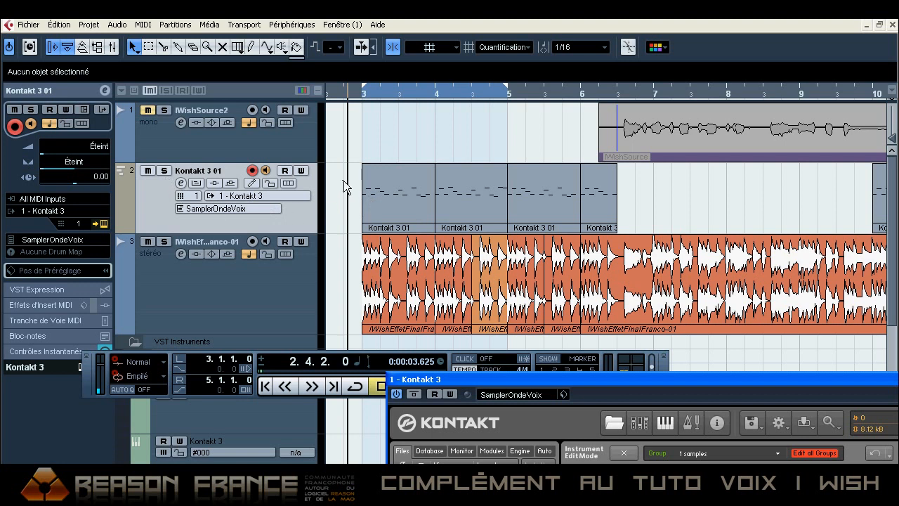
Solo the Kontakt 3 01 and stereo audio tracks, and enable cycle playback over the first two MIDI parts.
click(164, 170)
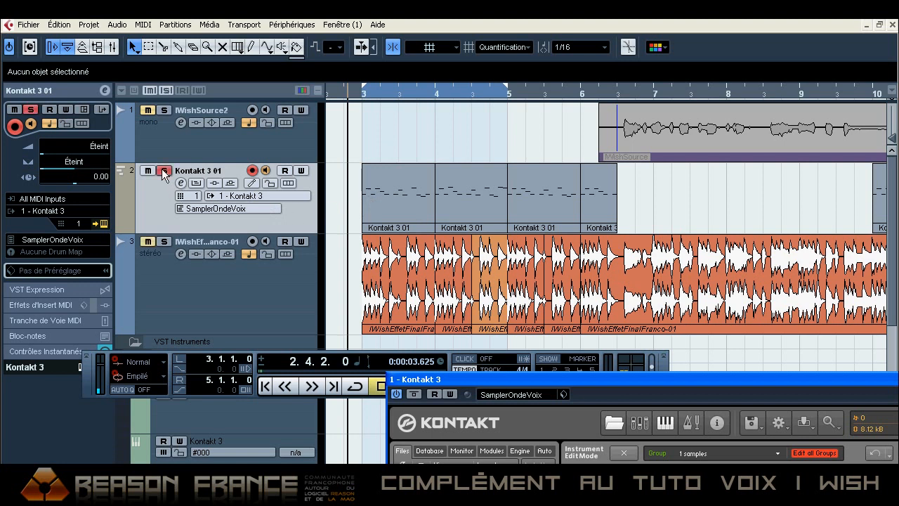
click(164, 241)
drag(343, 188, 476, 203)
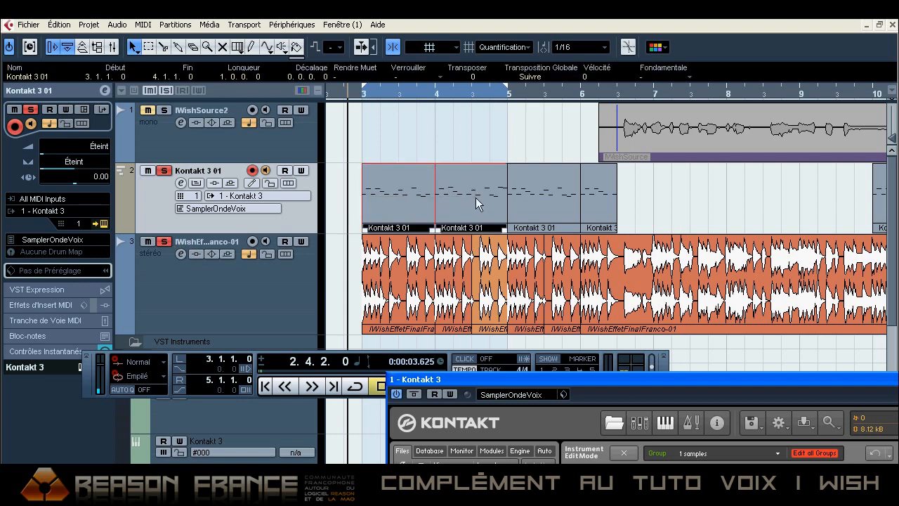
key(KP_Divide)
Bring the Kontakt window back and shape the volume envelope with minimum sustain (-oo dB) and a decay of about 257.1 ms.
drag(595, 375, 375, 24)
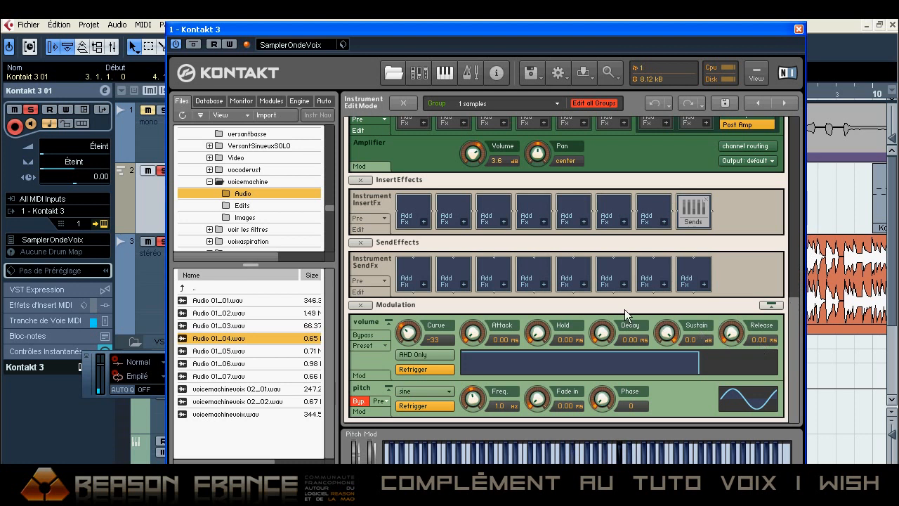
drag(668, 340, 635, 422)
drag(601, 334, 603, 266)
drag(602, 328, 602, 321)
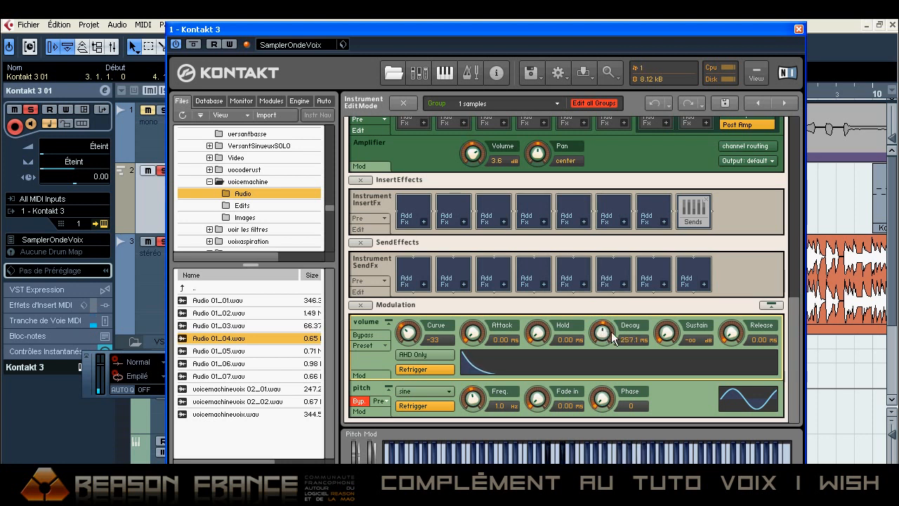
Raise the volume envelope's sustain and lower its decay fully, and close the Kontakt window.
drag(667, 334, 668, 176)
drag(604, 337, 624, 450)
click(799, 28)
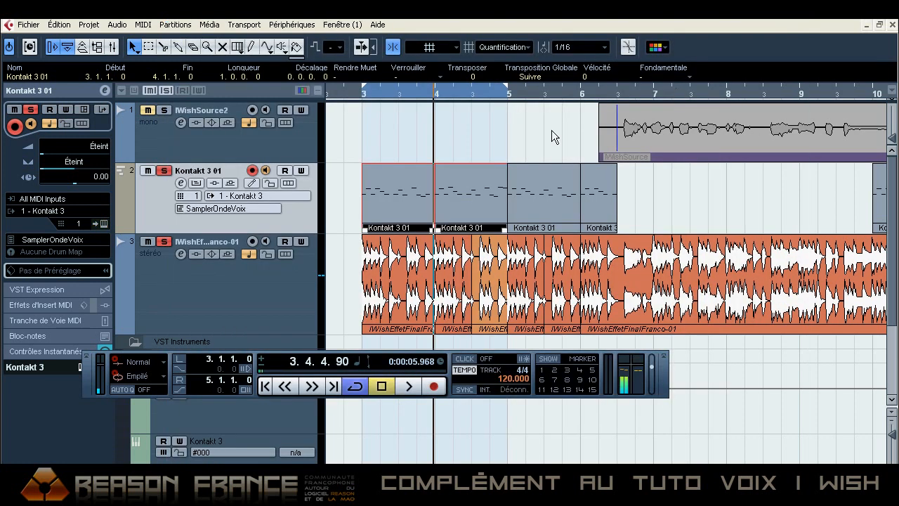
Select the stereo track's audio events from 4.3.1.0 onward and set the locators to 4.3.1.0 and 14.3.1.0.
click(490, 340)
drag(493, 321, 897, 261)
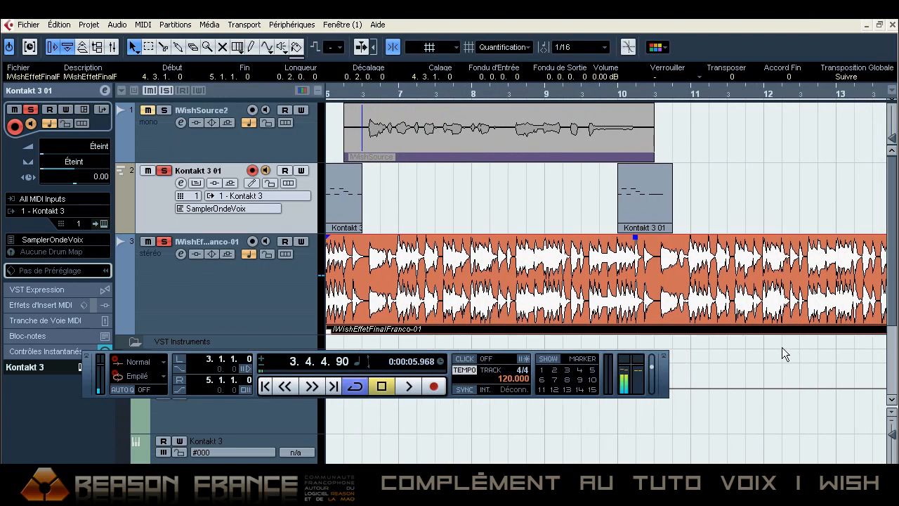
drag(509, 95, 350, 83)
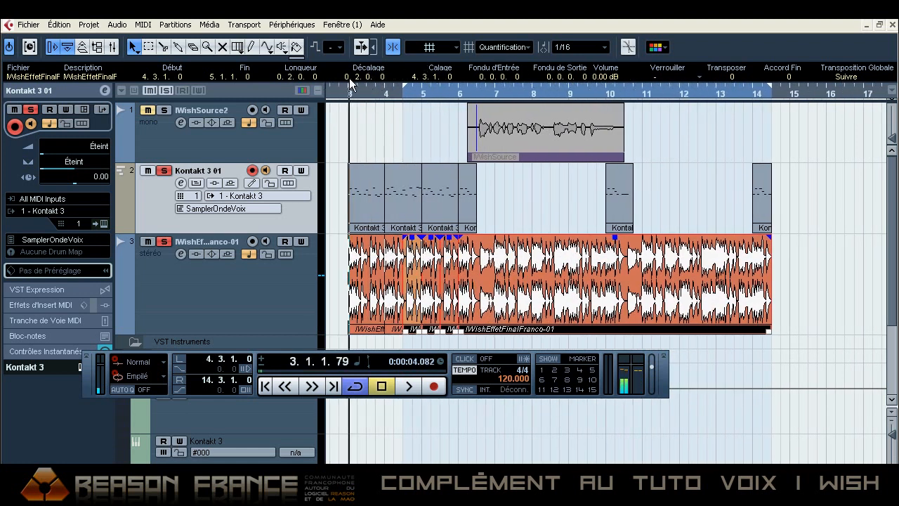
Play the soloed tracks from bar 3 to compare the sampled voice with the audio, and stop playback.
key(space)
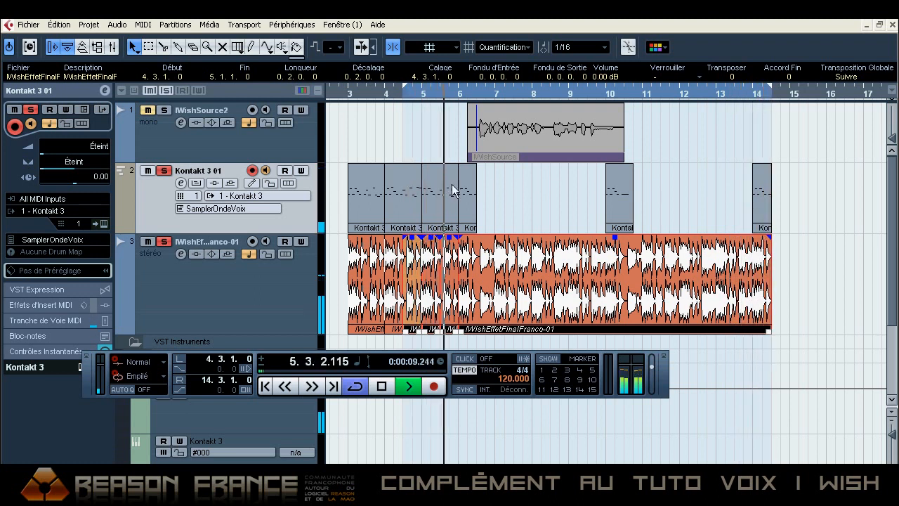
key(space)
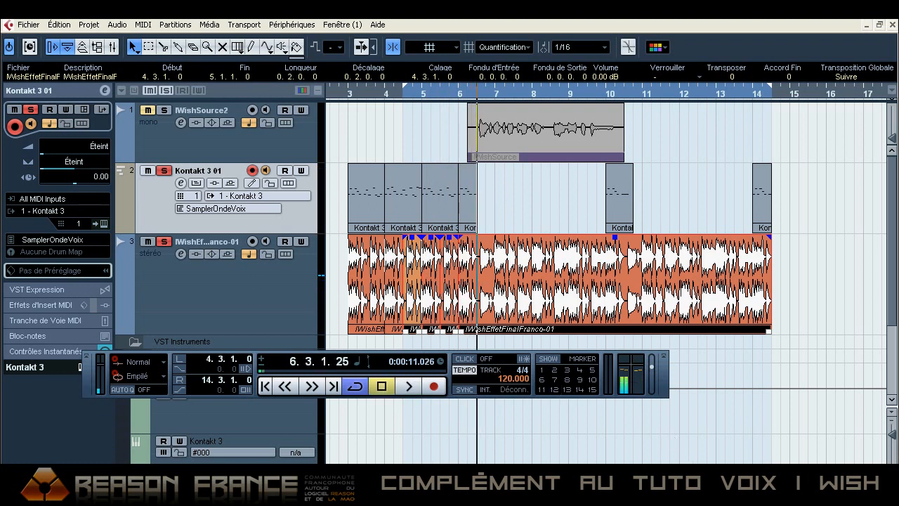
key(F2)
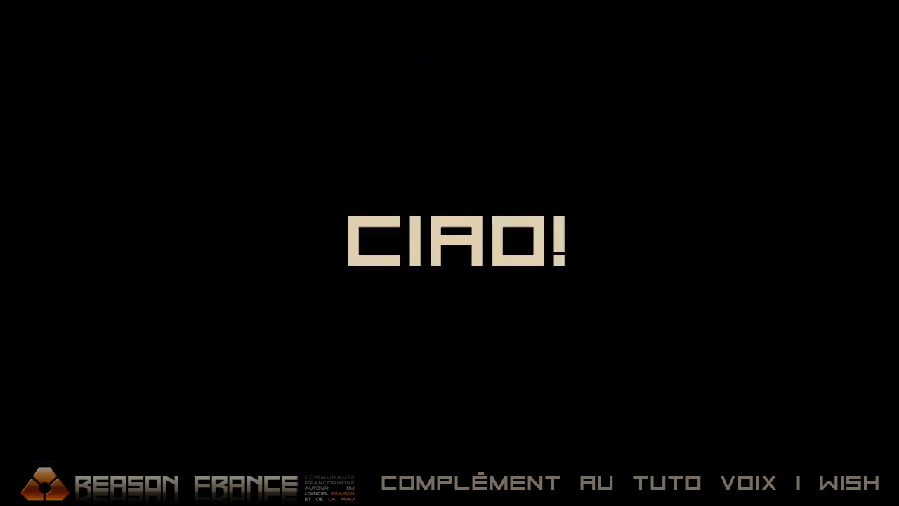